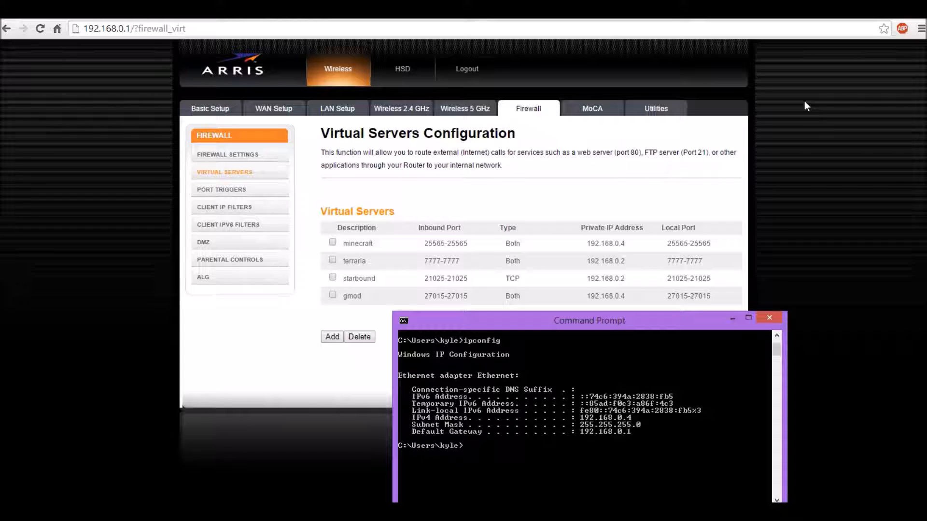
- Move the Command Prompt window clear of the virtual servers table to read the ipconfig output
drag(527, 319, 397, 279)
drag(362, 221, 164, 56)
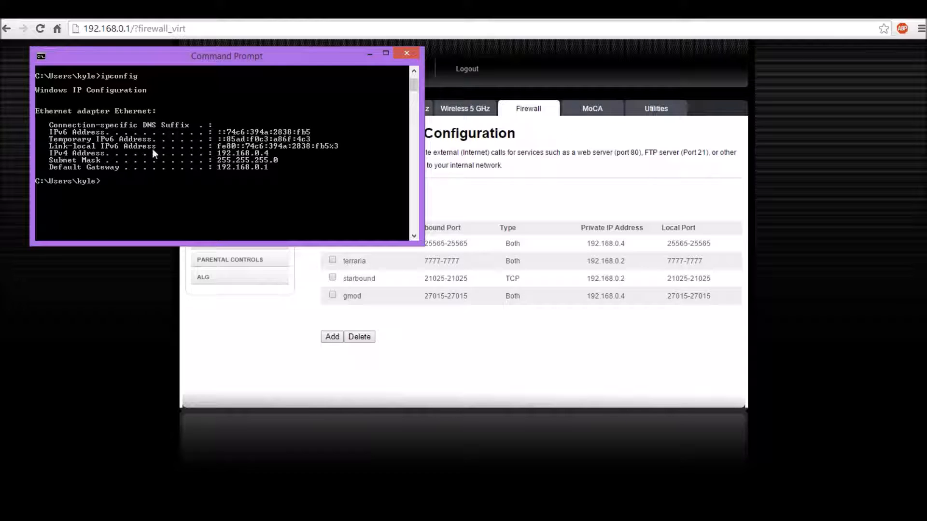
right_click(223, 151)
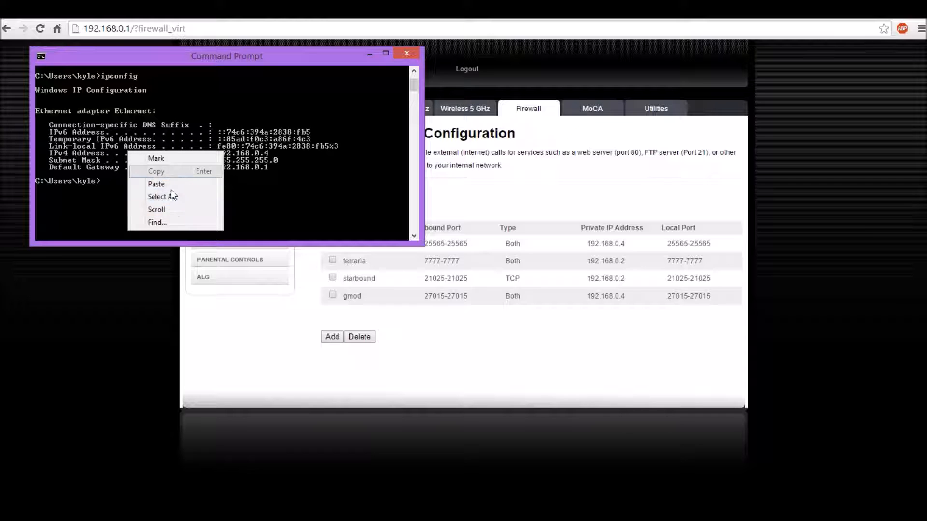
click(176, 222)
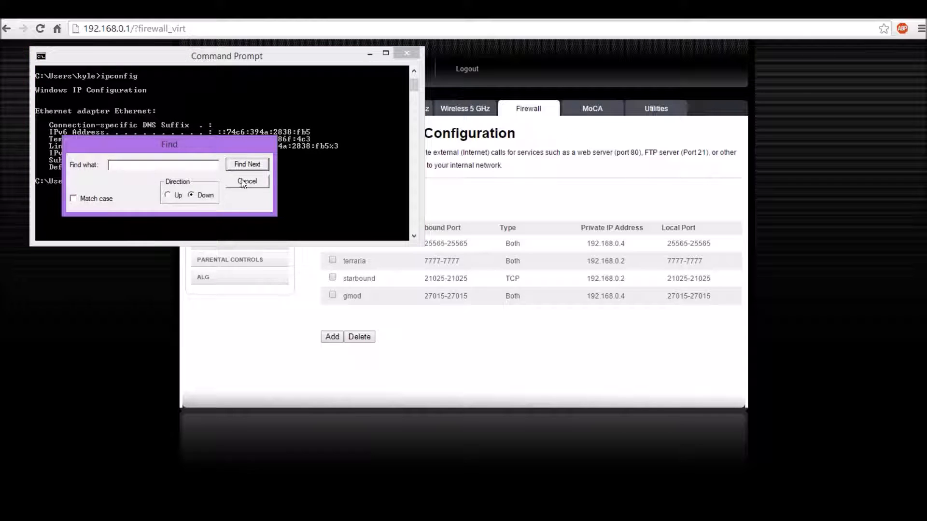
click(246, 182)
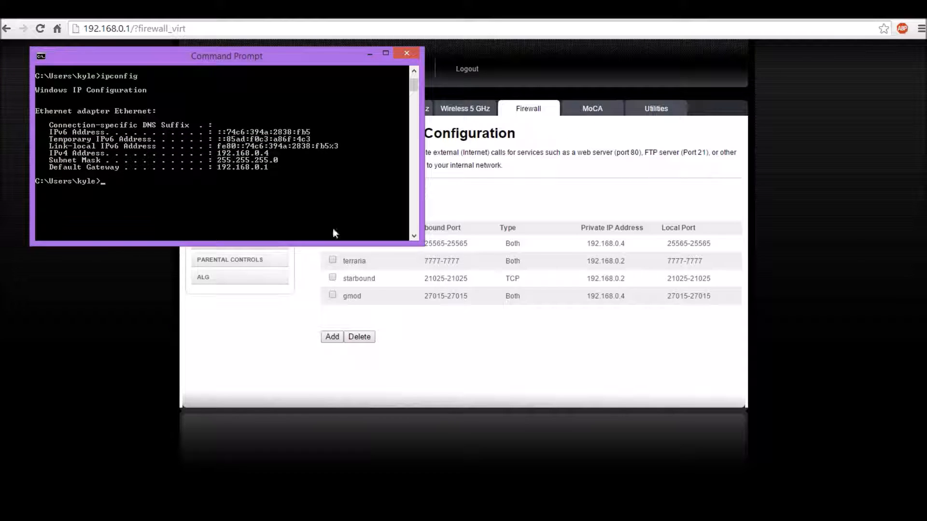
- Return to the router page and examine the gateway address in the URL and the minecraft entry's private IP address
click(435, 202)
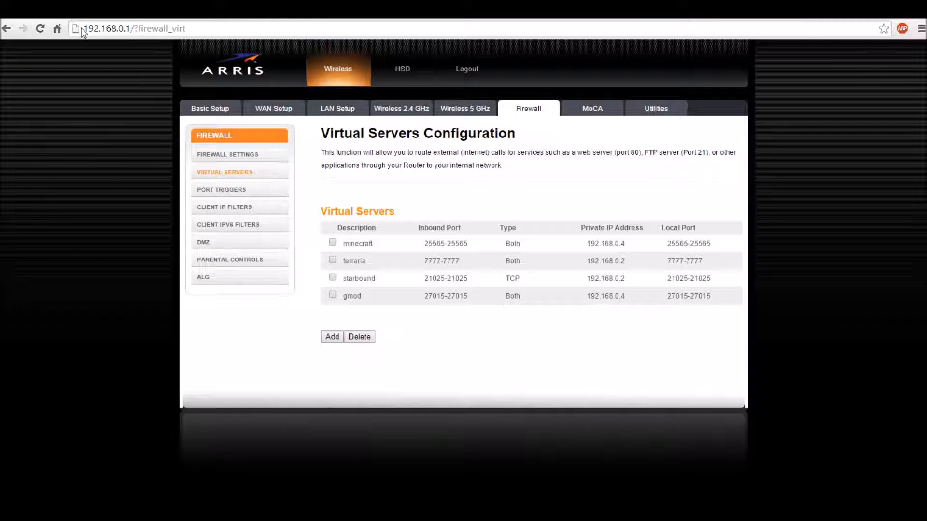
drag(83, 28, 130, 29)
click(135, 122)
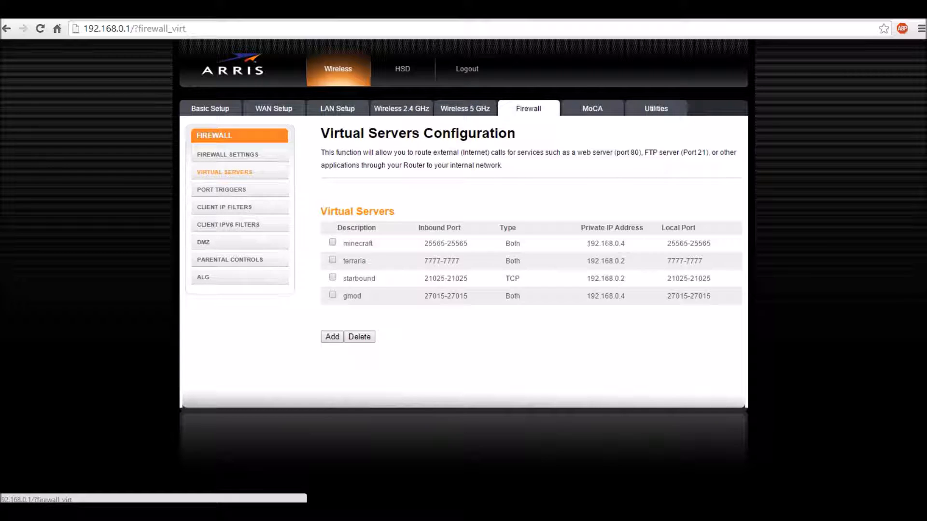
drag(586, 244, 629, 243)
click(331, 337)
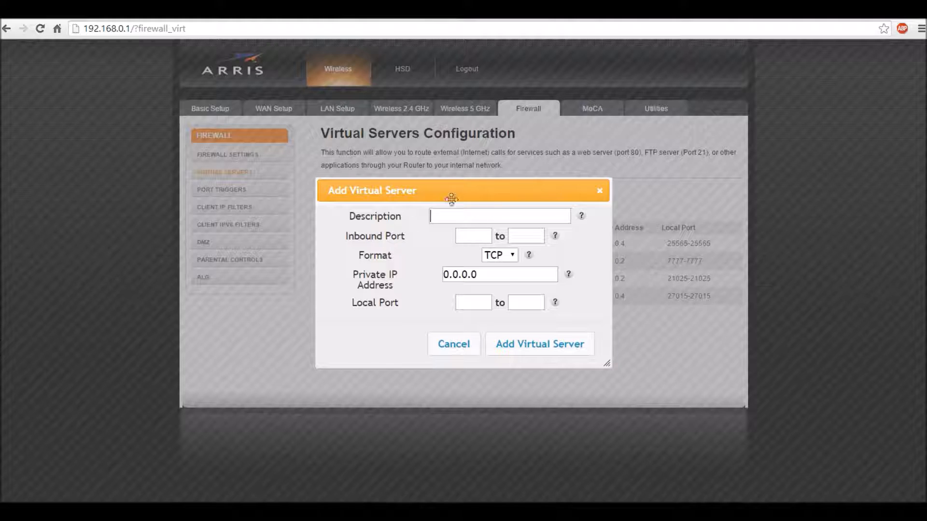
drag(531, 188, 504, 295)
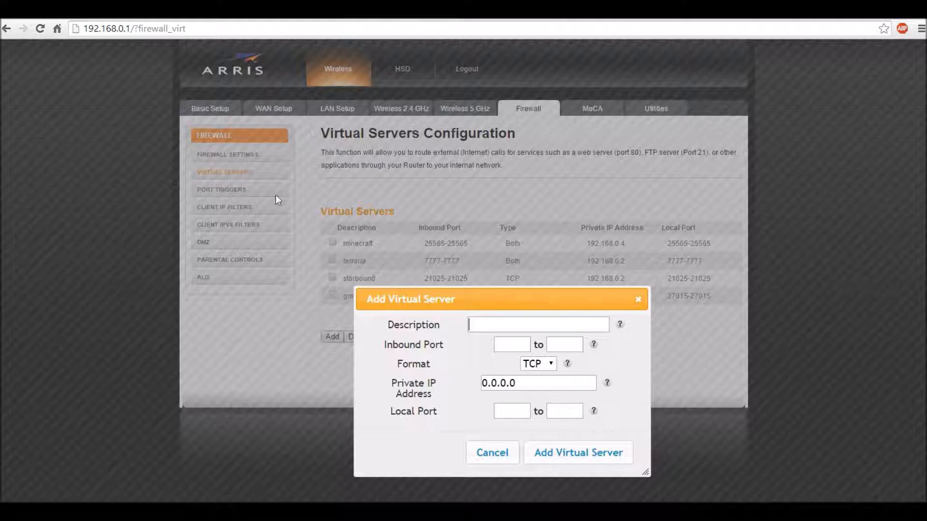
drag(510, 304, 551, 333)
drag(552, 392, 547, 393)
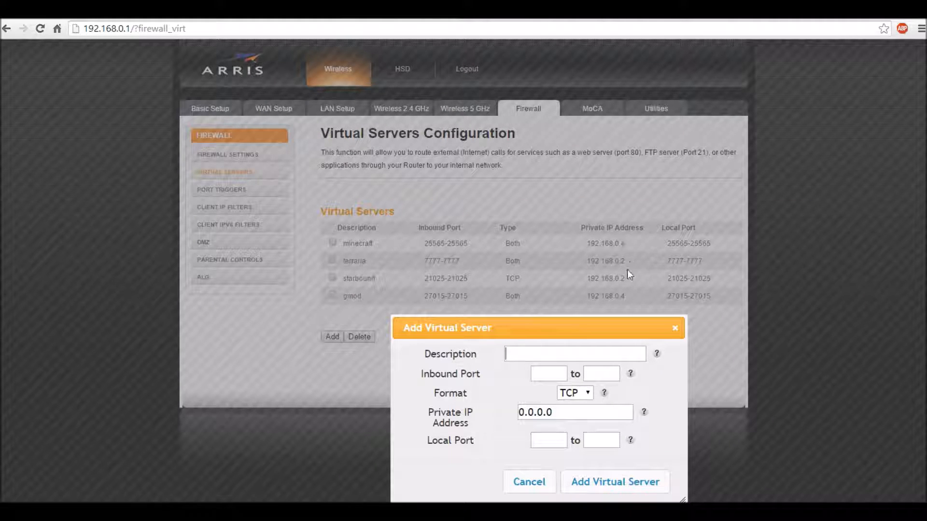
click(675, 328)
- Examine the private IP address and ports of the terraria and gmod virtual server entries
drag(626, 244, 621, 261)
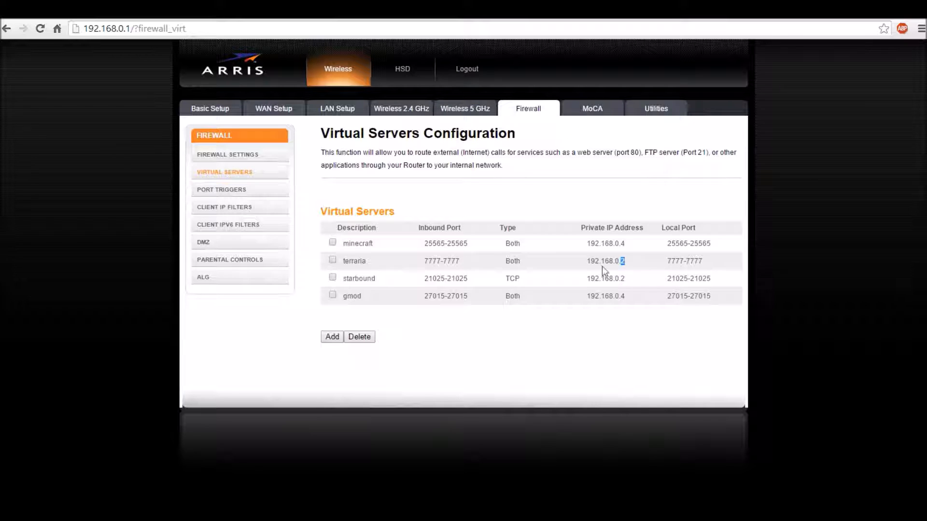
drag(343, 261, 713, 261)
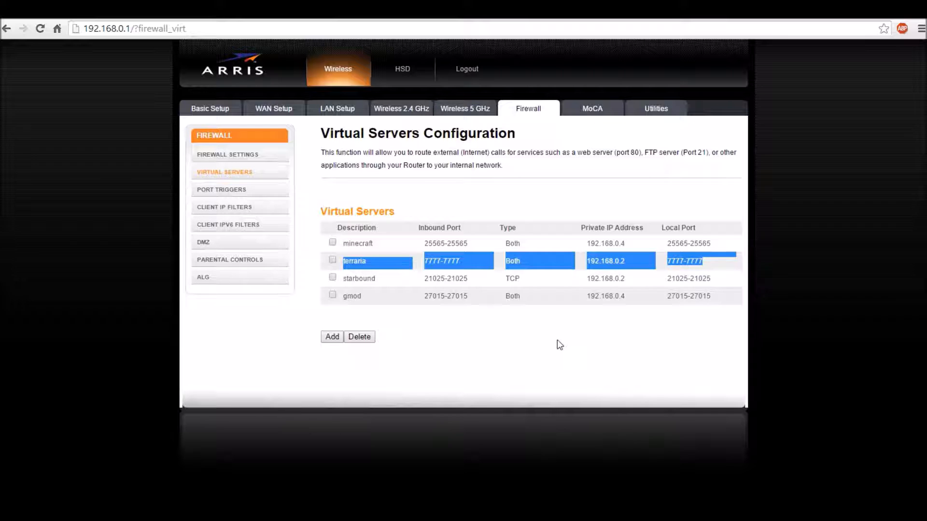
click(547, 256)
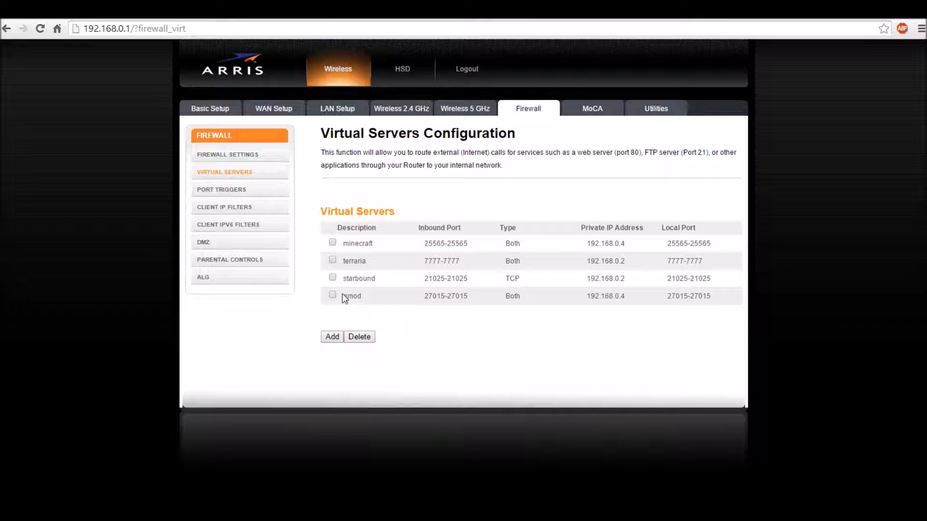
drag(343, 296, 467, 296)
click(416, 298)
- Start a new virtual server with the description "test" and the inbound port range 11111 to 11111
click(333, 337)
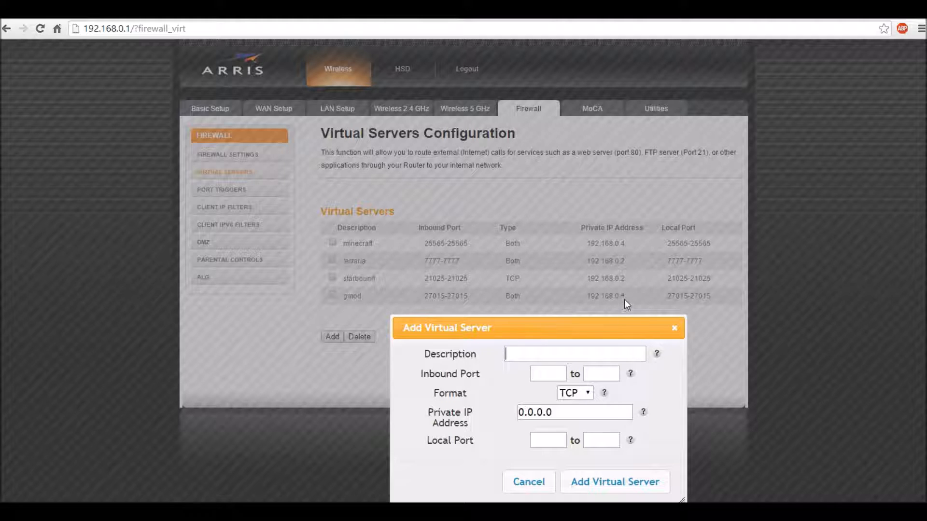
drag(590, 331, 197, 200)
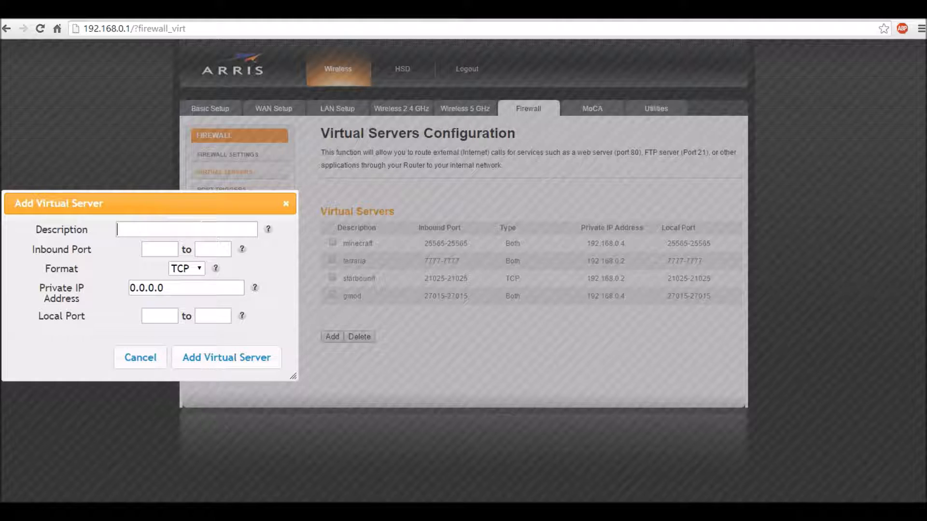
text(test)
key(Tab)
text(11111)
key(Tab)
text(11111)
- Set the format to Both, private IP address to 192.168.0.4 and local ports to 11111 to 11111, and add the virtual server
click(187, 268)
click(180, 305)
key(Tab)
text(1)
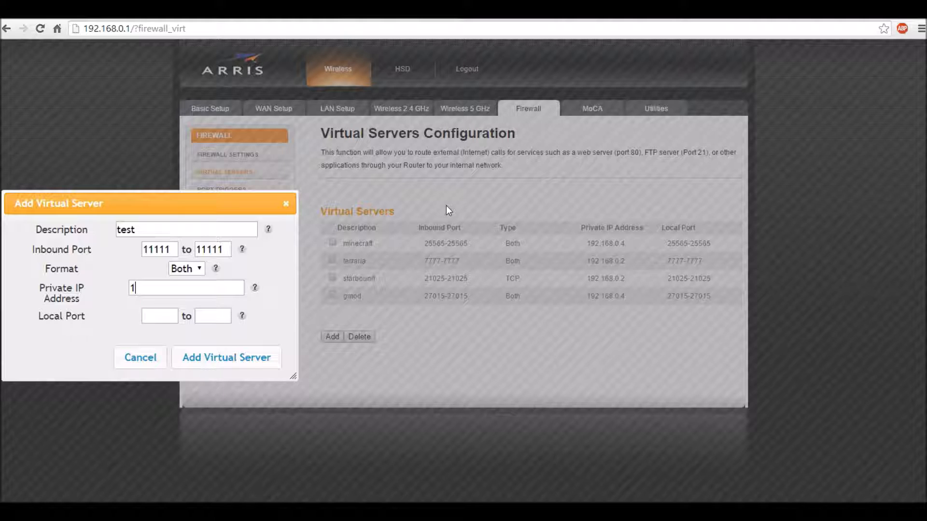
text(92.168.0.4)
key(Tab)
text(11111)
key(Tab)
text(11111)
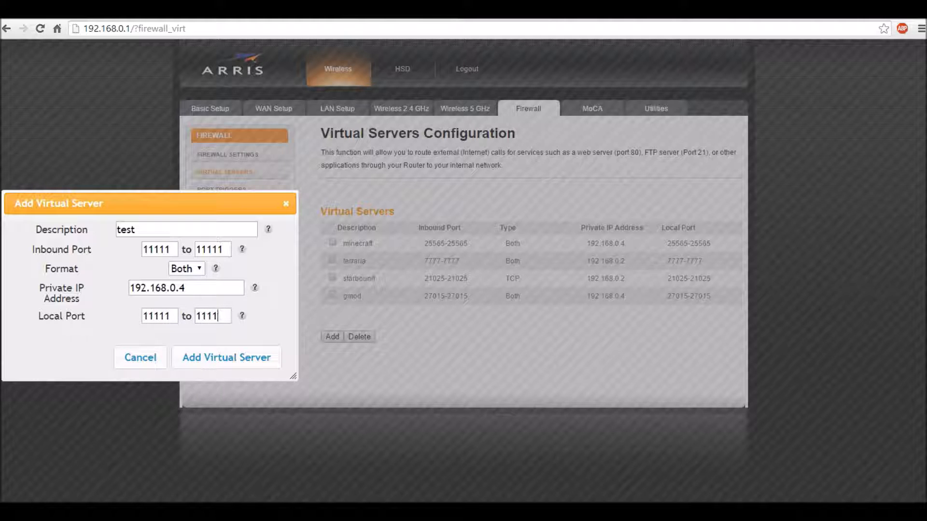
click(193, 357)
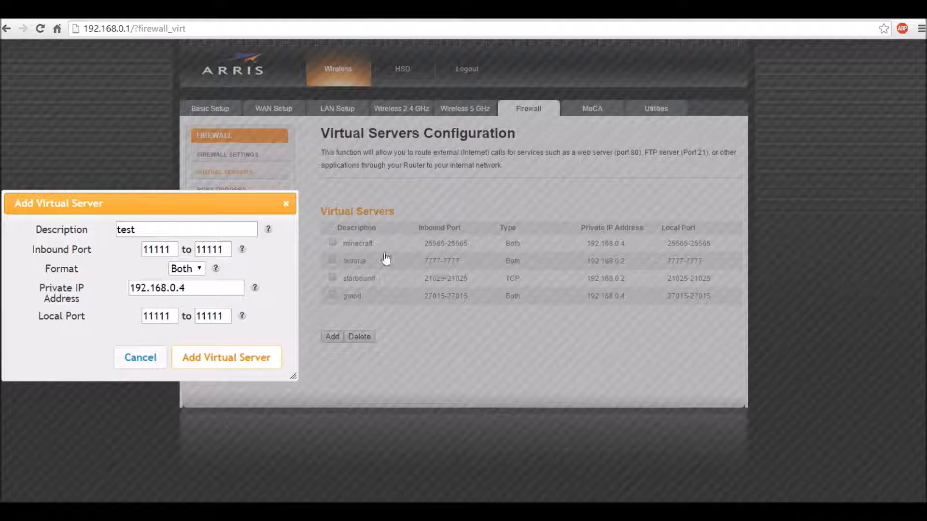
click(227, 358)
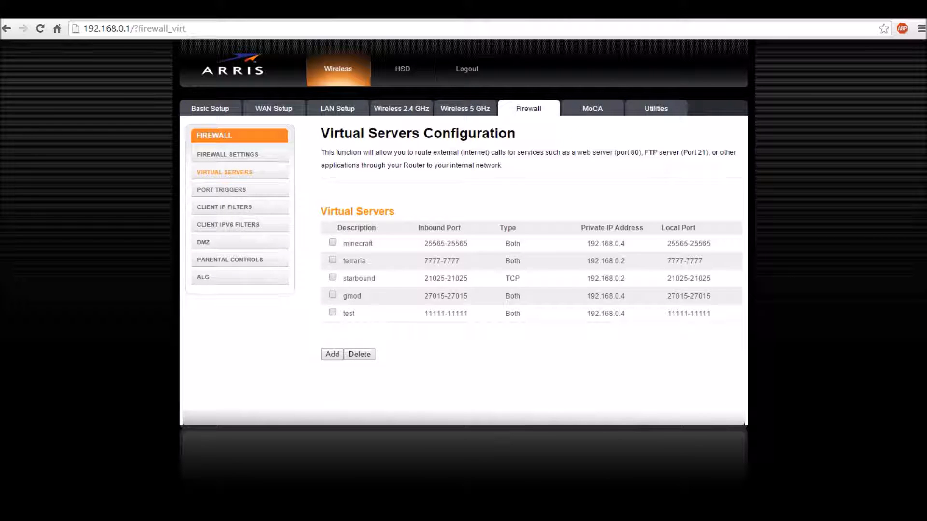
- Delete the "test" entry from the virtual servers list
click(332, 312)
drag(619, 261, 625, 262)
click(632, 368)
click(537, 374)
click(618, 314)
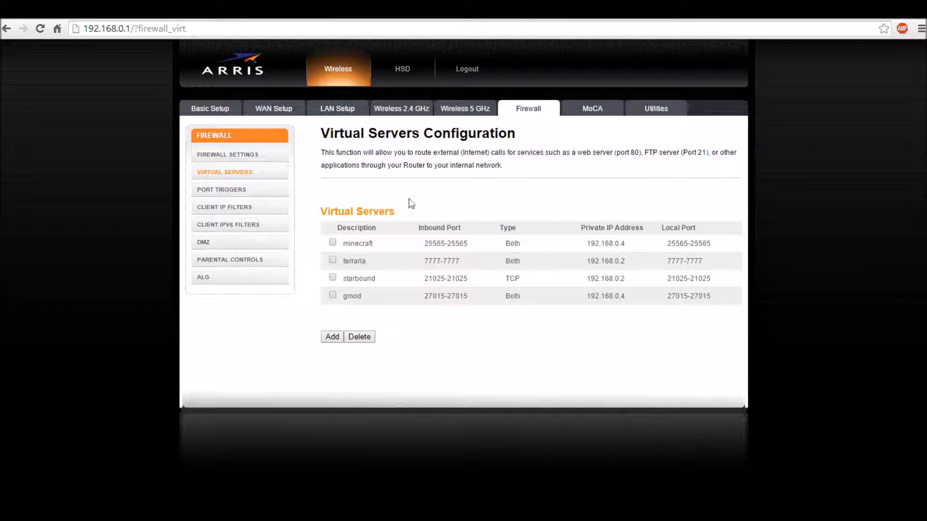
- View the Basic Setup page and return to the firewall's Virtual Servers configuration
click(211, 114)
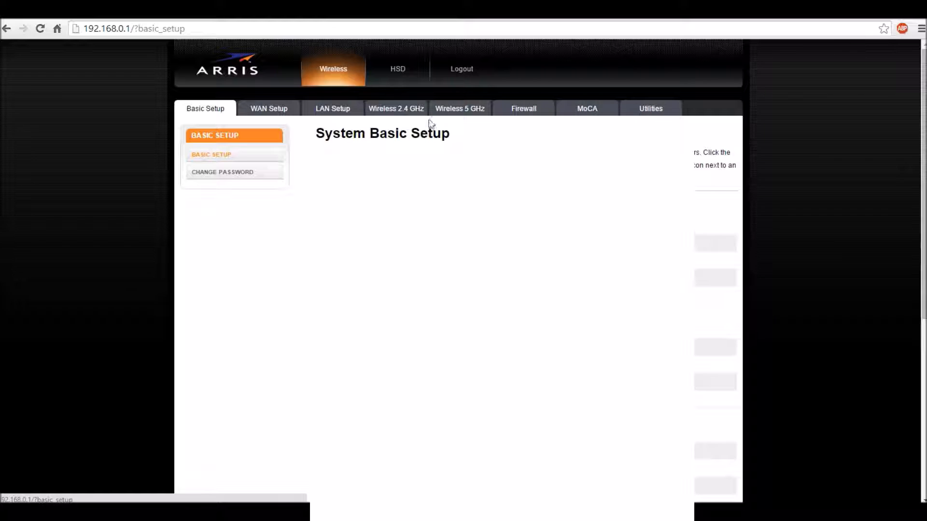
click(530, 112)
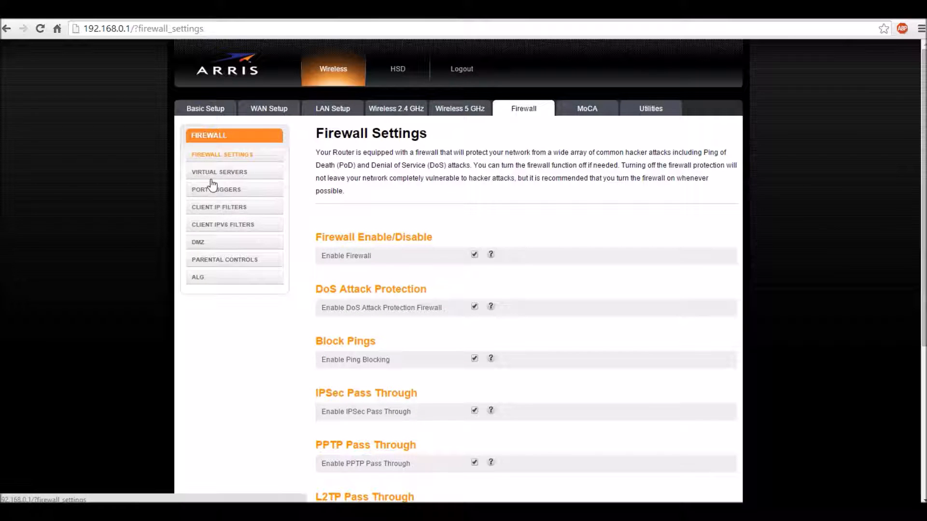
click(215, 171)
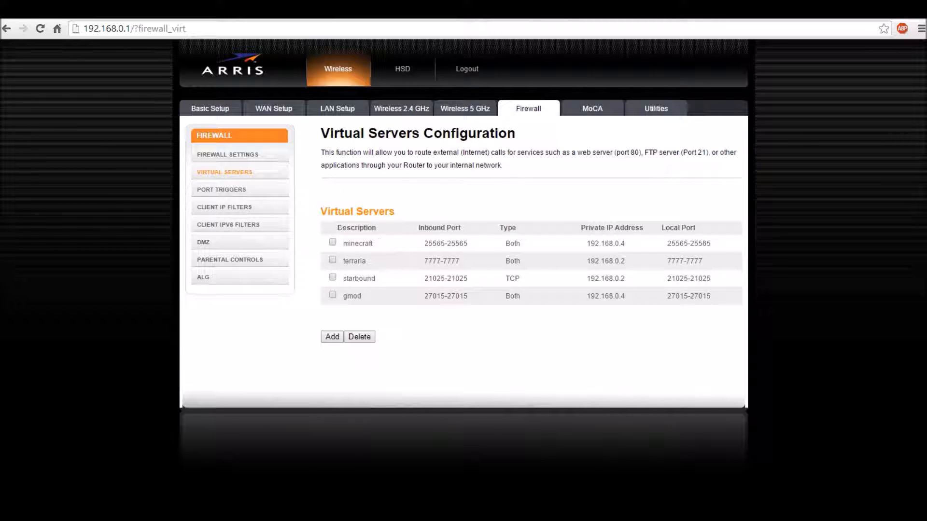
- Examine the virtual server column headings and the minecraft entry's inbound port, type and private IP address
drag(337, 228, 721, 225)
click(507, 344)
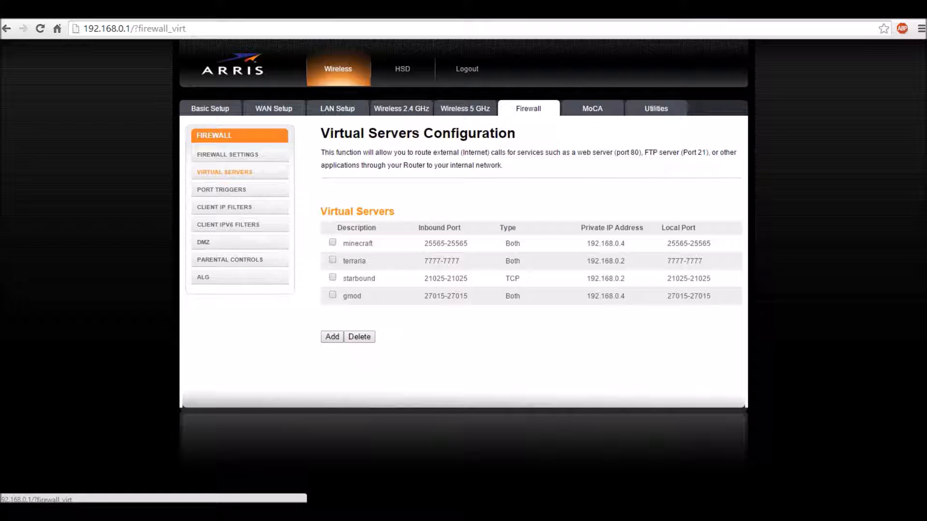
drag(423, 245, 471, 245)
click(497, 358)
click(334, 242)
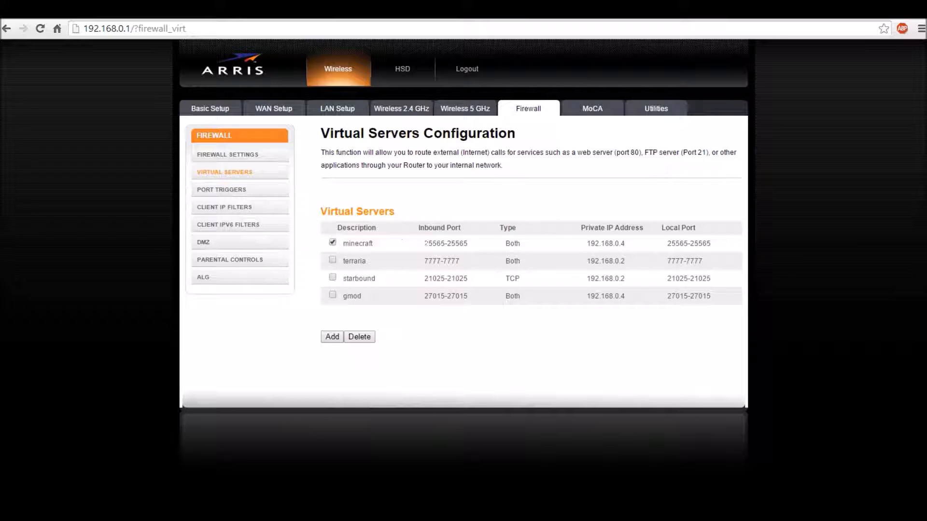
drag(423, 244, 642, 247)
click(521, 339)
click(333, 243)
- Examine the type and description of the starbound virtual server entry
double_click(514, 280)
click(432, 315)
drag(341, 279, 376, 279)
click(583, 358)
- Check the IPv4 address in Command Prompt against the minecraft entry's private IP address, and review the entry's ports and type
click(212, 511)
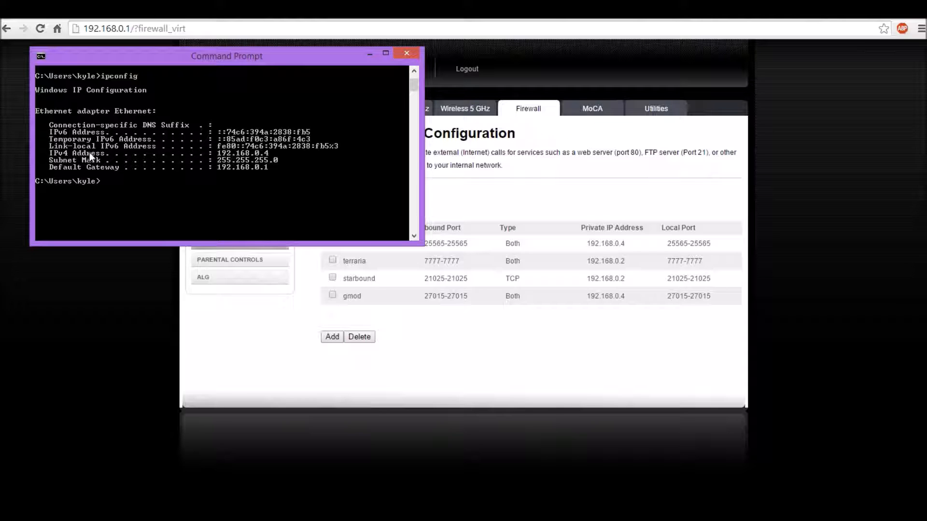
click(634, 353)
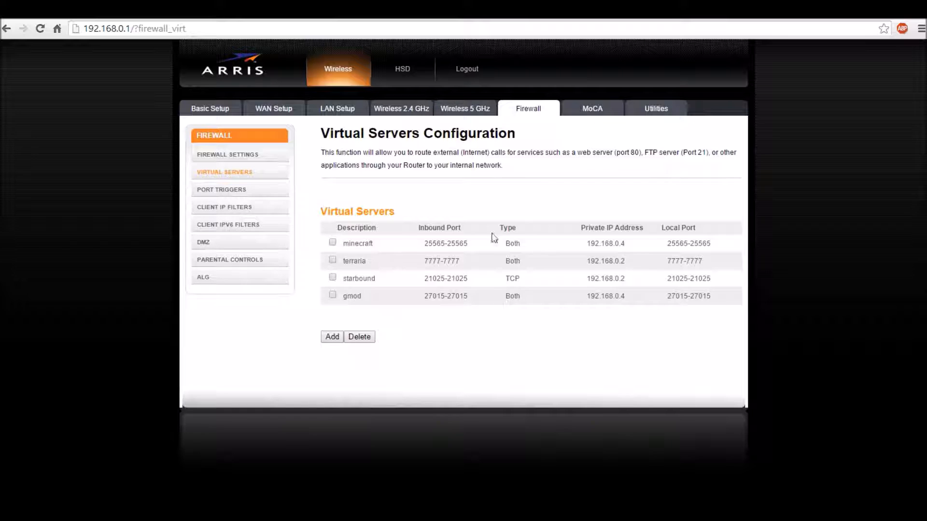
double_click(605, 244)
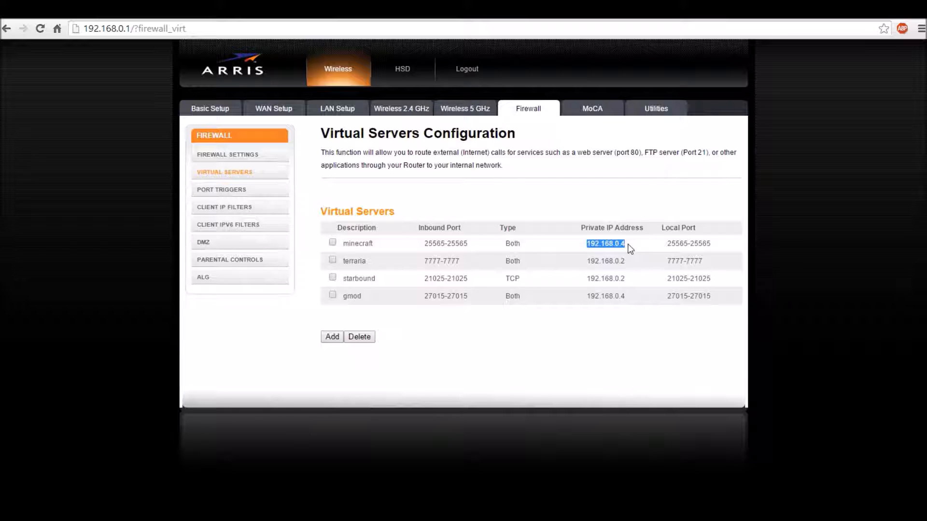
drag(424, 243, 525, 245)
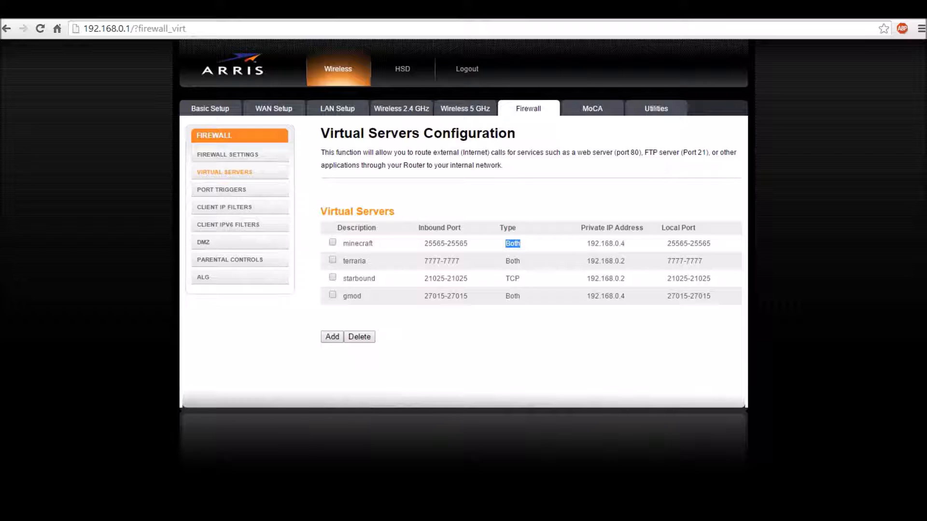
drag(619, 245, 627, 244)
click(596, 333)
- Recheck the IPv4 address in Command Prompt and review the private IP addresses and inbound ports of the minecraft and terraria entries
click(217, 512)
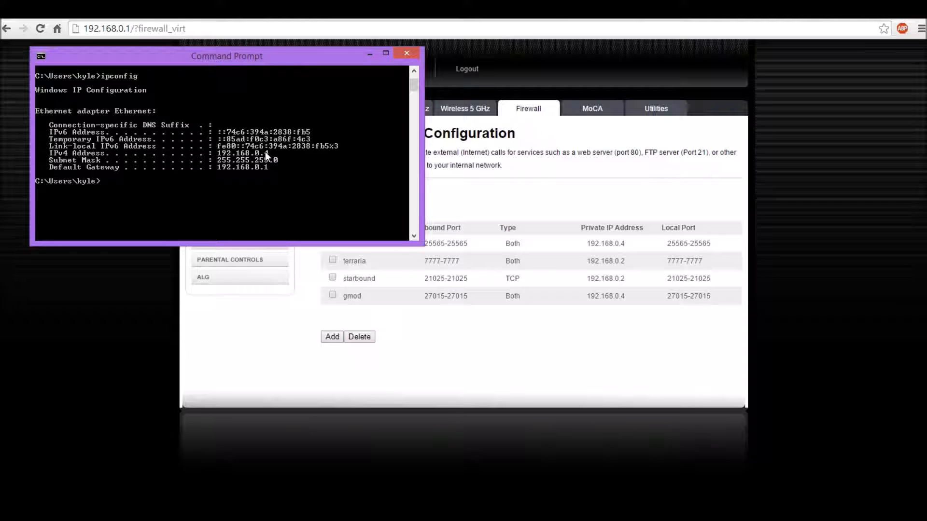
click(559, 395)
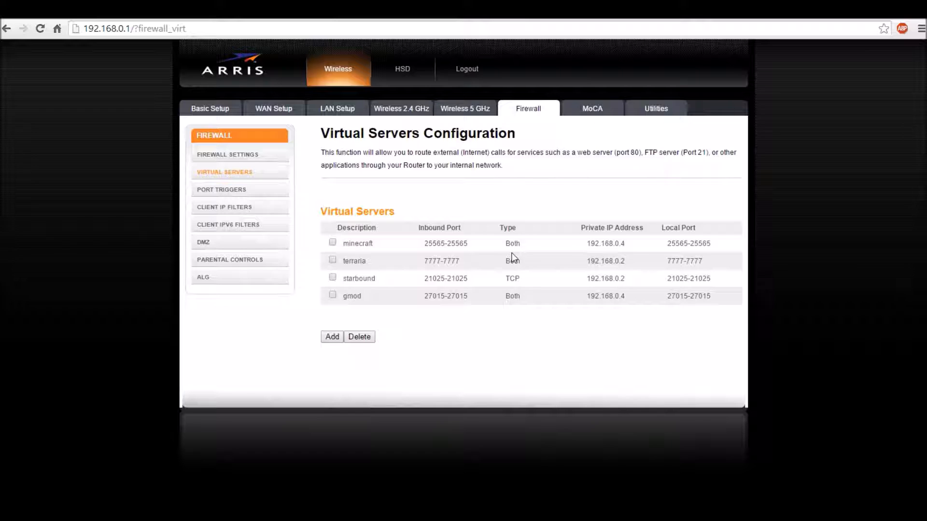
click(193, 512)
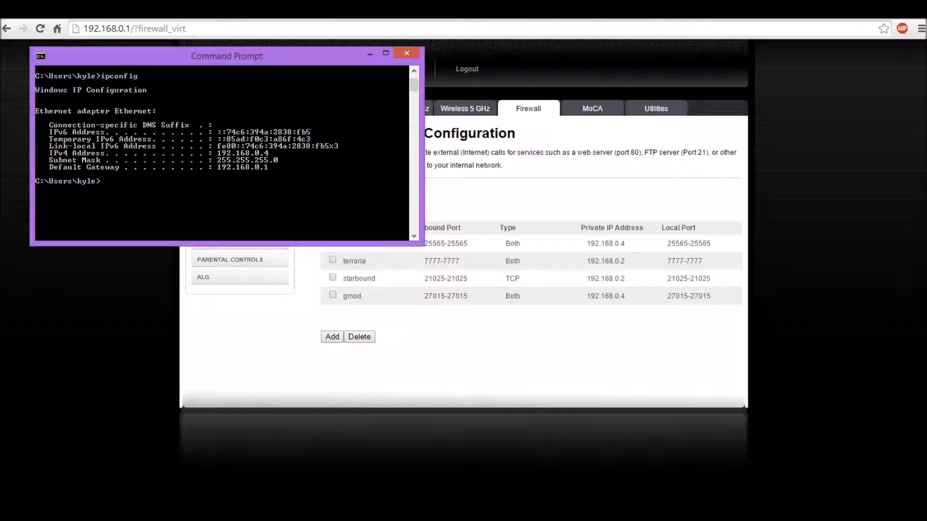
click(499, 332)
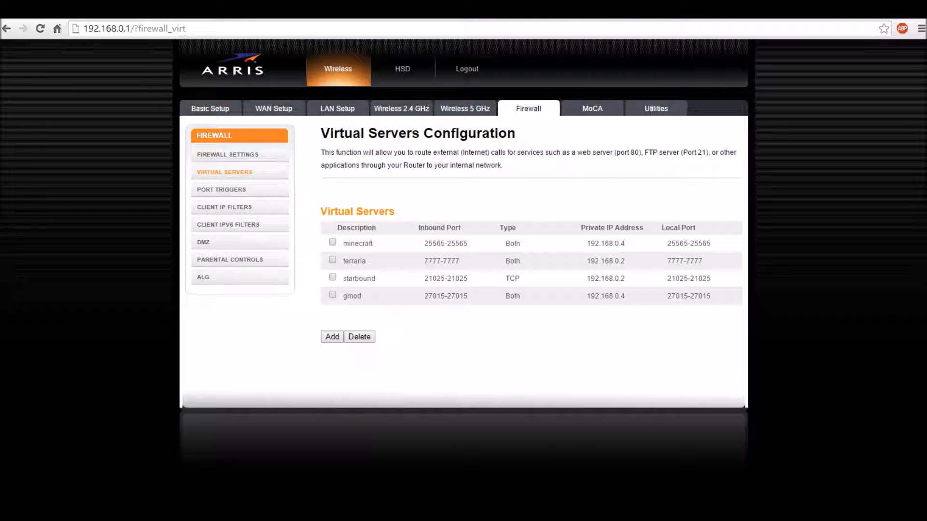
drag(587, 262, 625, 263)
click(416, 276)
double_click(600, 249)
click(582, 341)
double_click(606, 244)
click(581, 365)
drag(424, 244, 437, 262)
click(480, 368)
- Switch to the yougetsignal Port Forwarding Tester, check port 80 on the current external address, and review the port status result
key(ctrl+Tab)
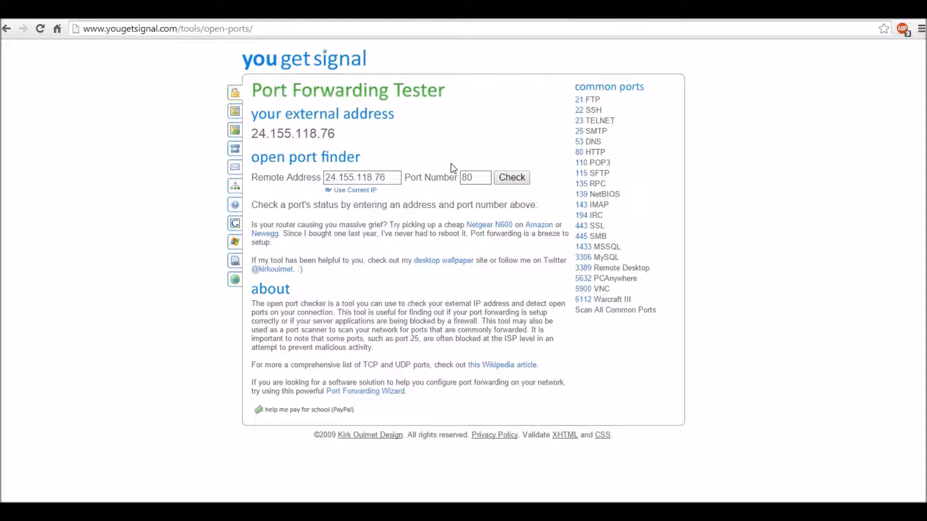
drag(400, 178, 278, 189)
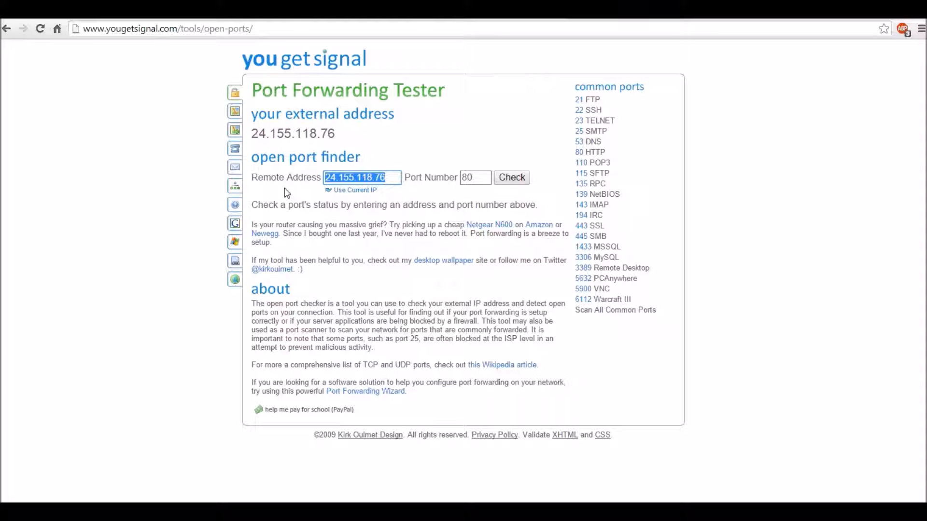
key(Tab)
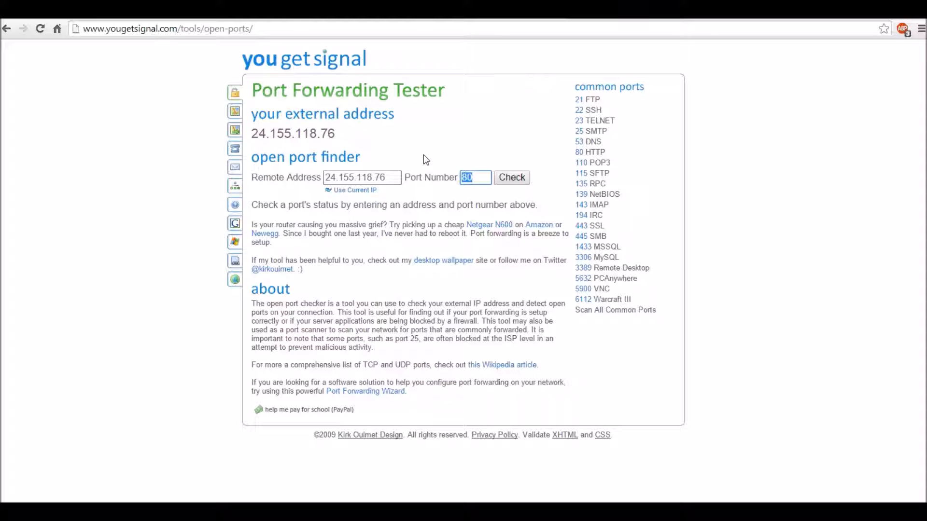
click(517, 182)
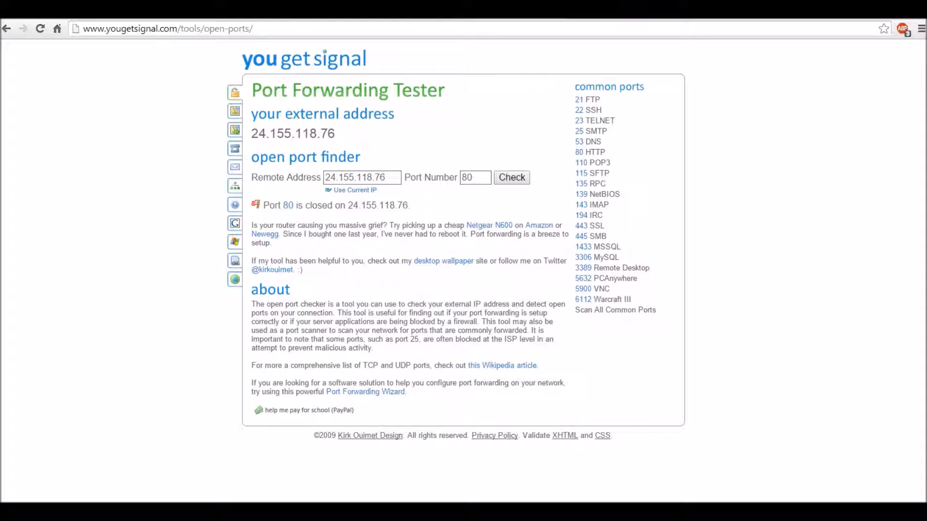
drag(305, 205, 333, 206)
click(216, 187)
drag(305, 206, 332, 206)
- Set the port number to 25556 in the open port finder, keeping the current external address as the remote address
double_click(467, 177)
mouse_move(488, 177)
mouse_down()
mouse_move(466, 178)
mouse_move(478, 178)
mouse_up()
click(480, 215)
drag(305, 205, 351, 196)
click(351, 191)
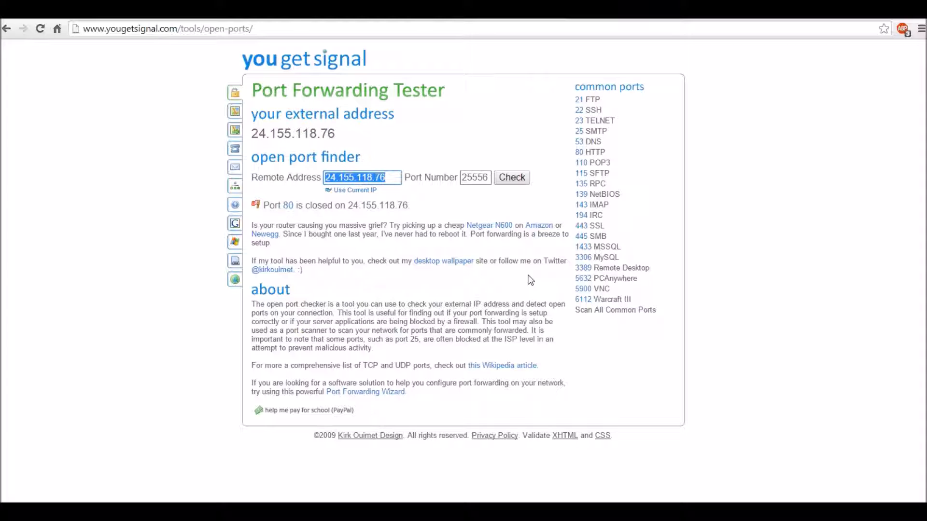
click(492, 288)
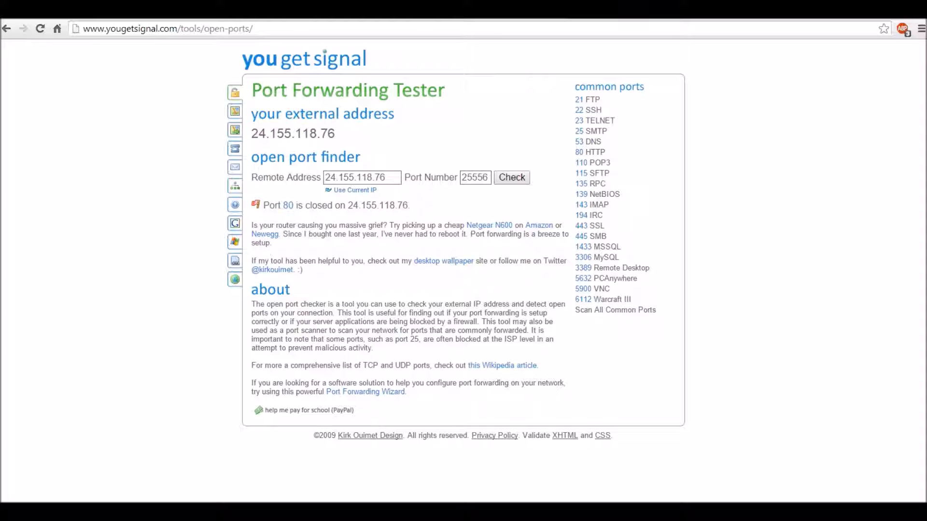
- Review the ipconfig output in Command Prompt alongside the tester's port status line, and return to the tester page
click(157, 512)
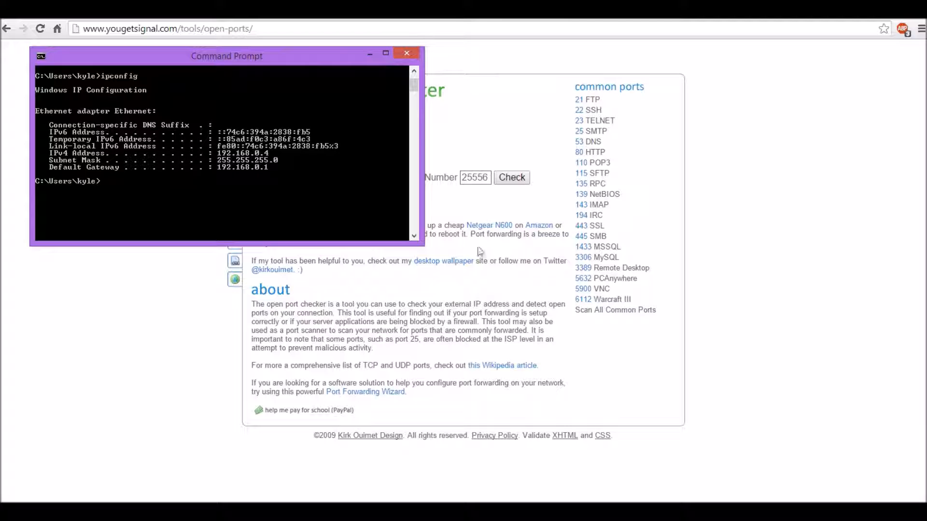
click(493, 195)
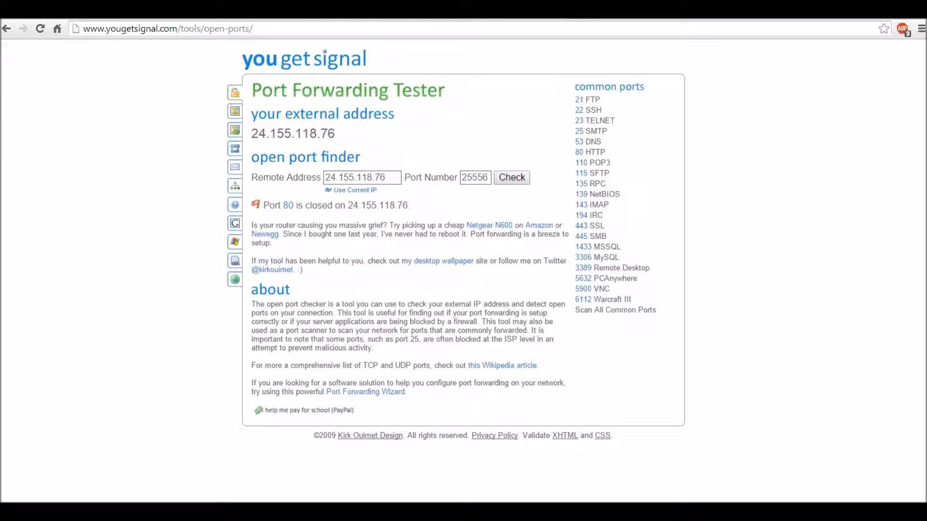
drag(305, 206, 333, 206)
click(335, 207)
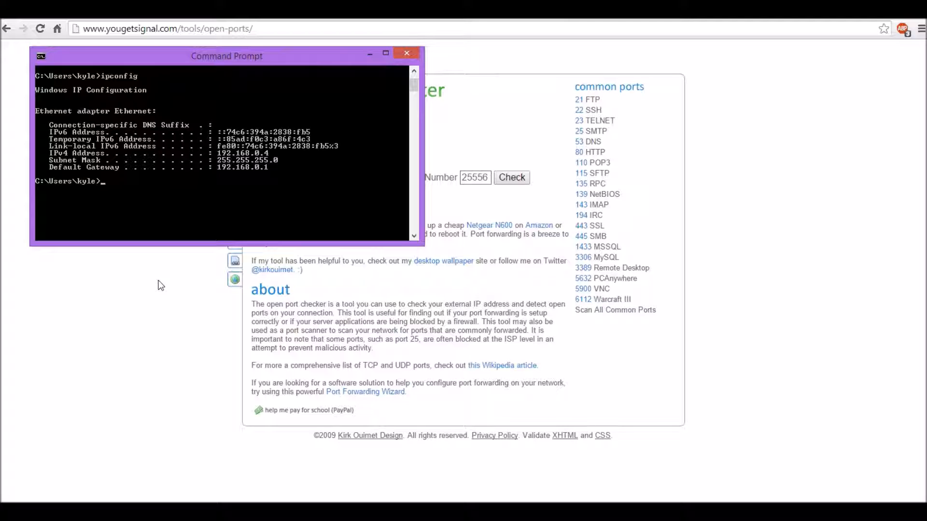
click(139, 278)
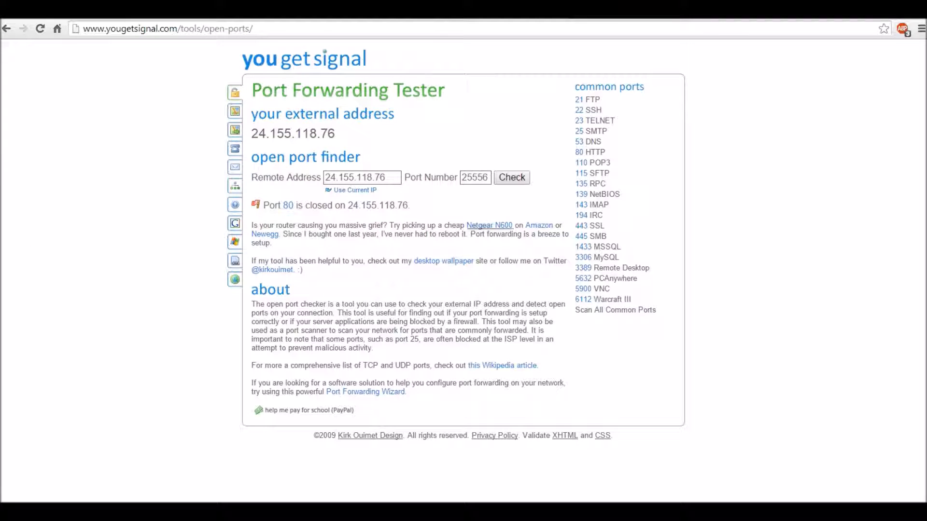